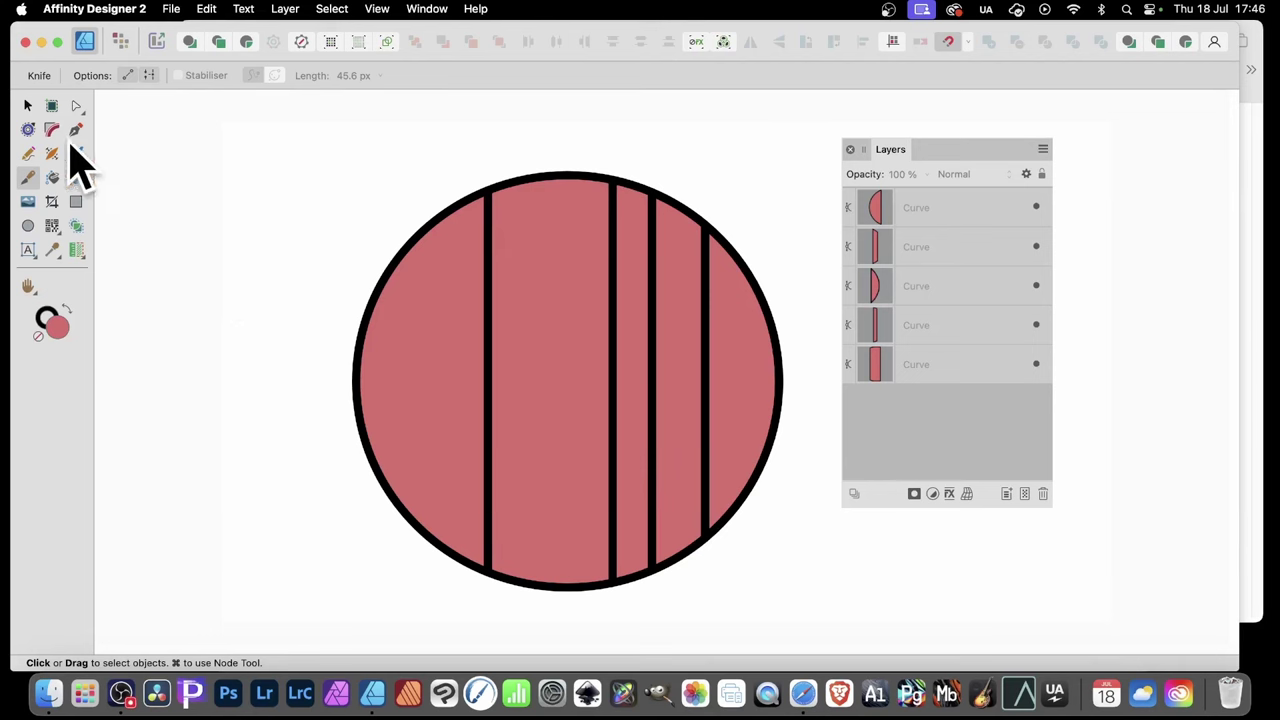
Marquee-select every piece of the old sliced circle and delete them
left_click(27, 106)
left_click_drag(290, 140, 831, 629)
key("Delete")
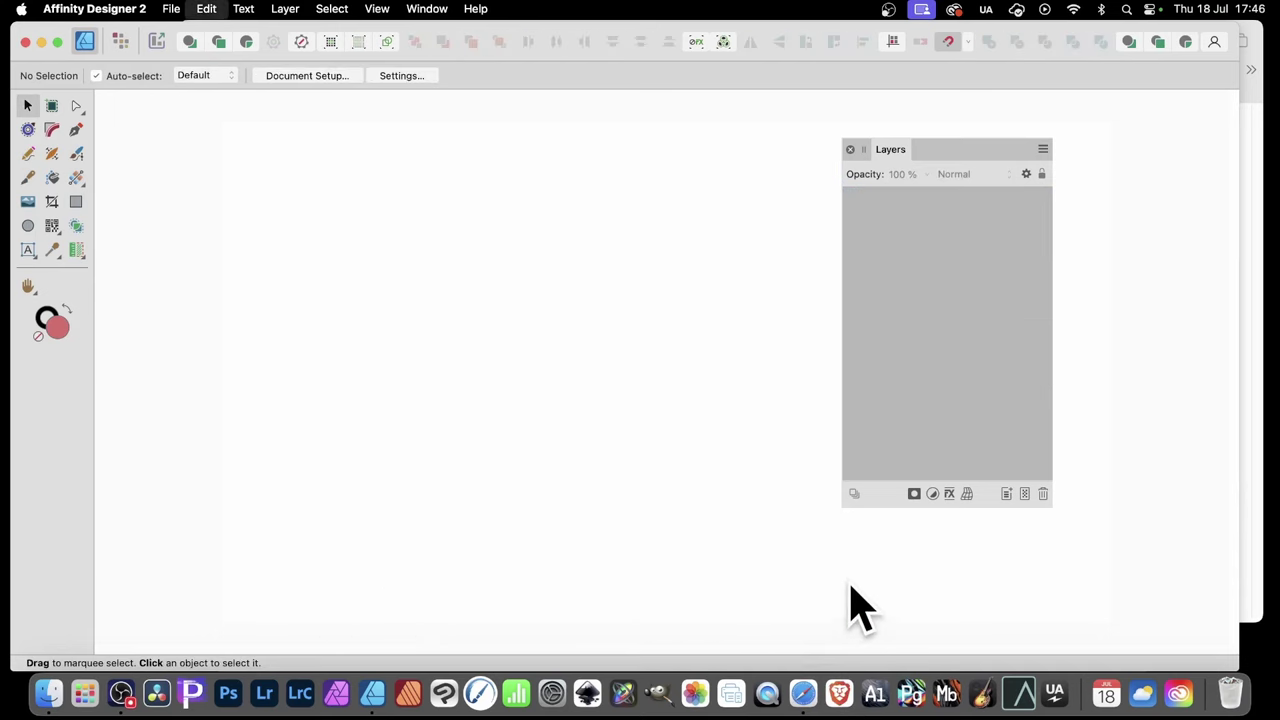
Draw a large red circle with an 18 pt black outline, about 917 × 910 px
left_click(28, 226)
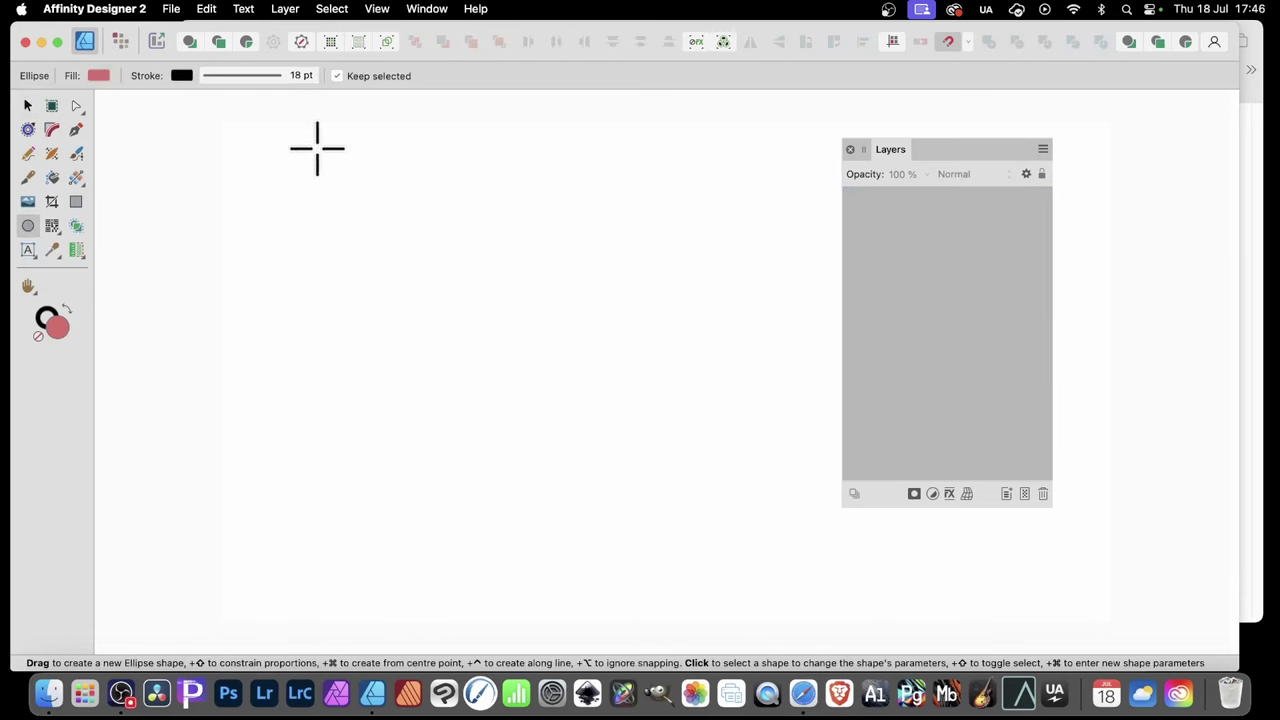
left_click_drag(370, 179, 794, 600)
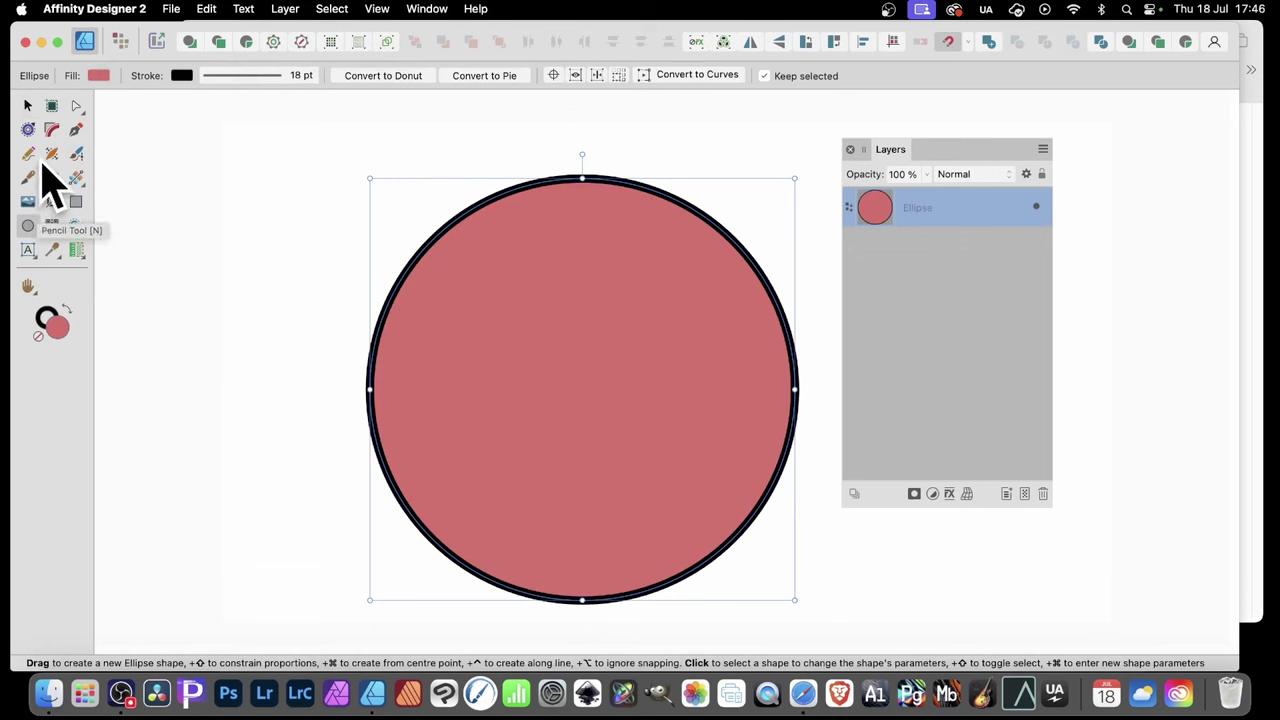
With the Knife Tool, make five vertical cuts that split the circle into six strips
key("k")
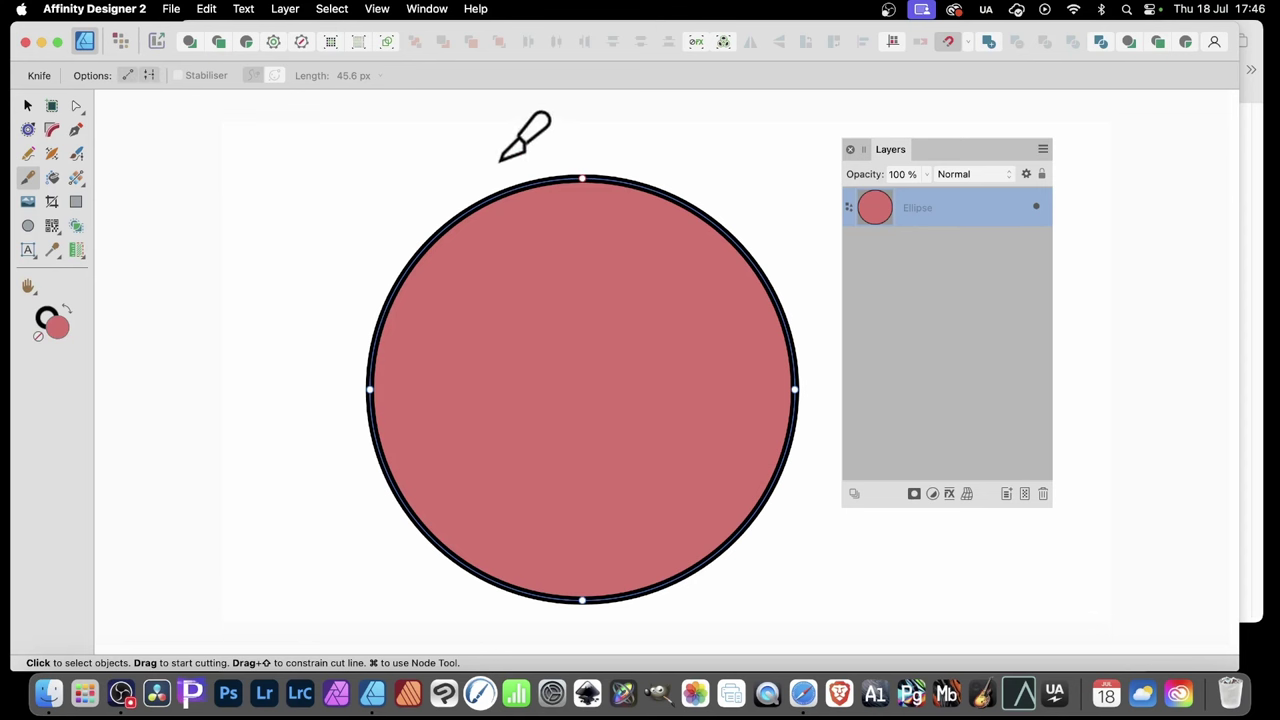
mouse_move(500, 160)
left_mouse_down()
mouse_move(515, 603)
mouse_move(500, 612)
left_mouse_up()
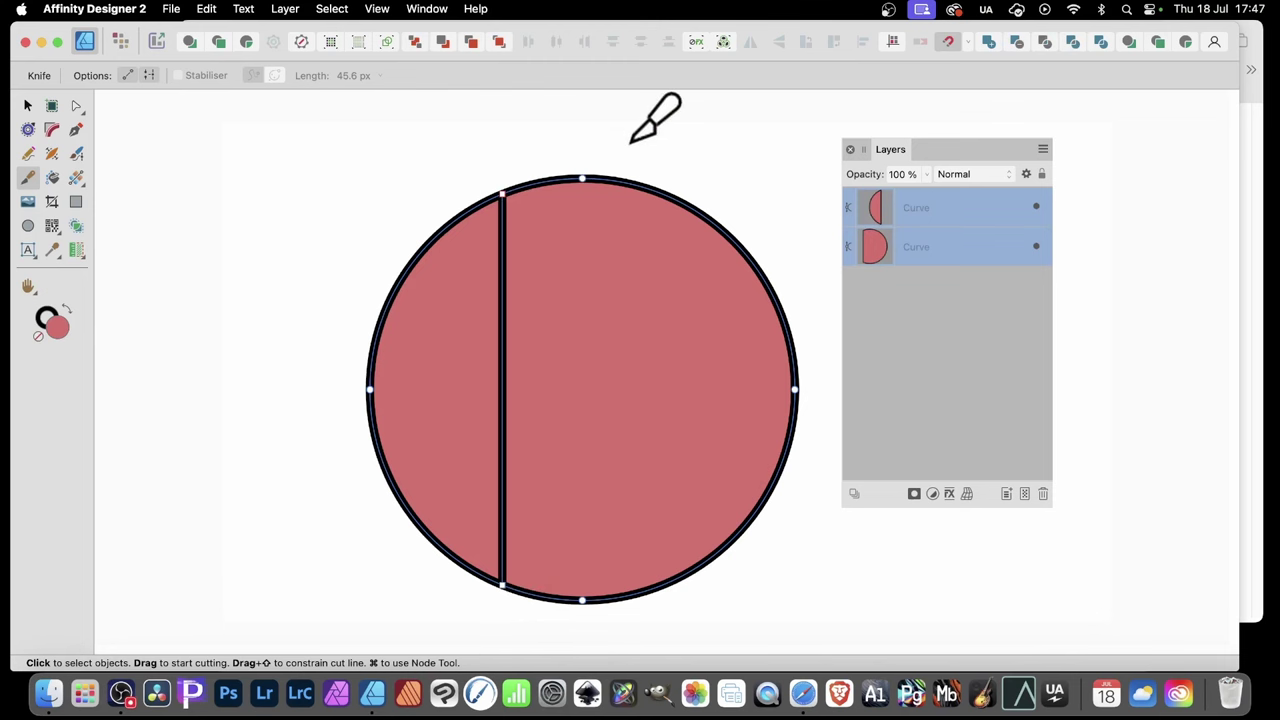
mouse_move(631, 143)
left_mouse_down()
mouse_move(608, 528)
mouse_move(622, 617)
left_mouse_up()
left_click_drag(667, 175, 668, 592)
mouse_move(692, 182)
left_mouse_down()
mouse_move(707, 494)
mouse_move(697, 598)
left_mouse_up()
left_click_drag(729, 165, 760, 590)
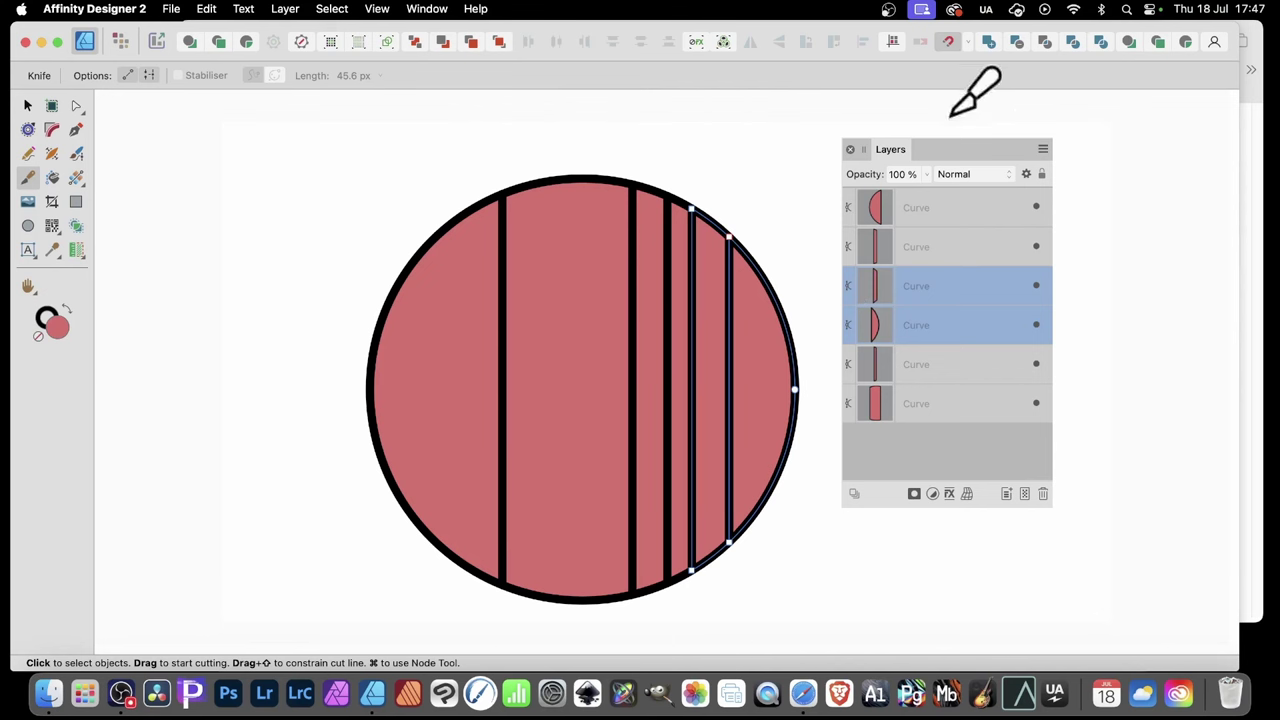
left_click(903, 469)
left_click(979, 205)
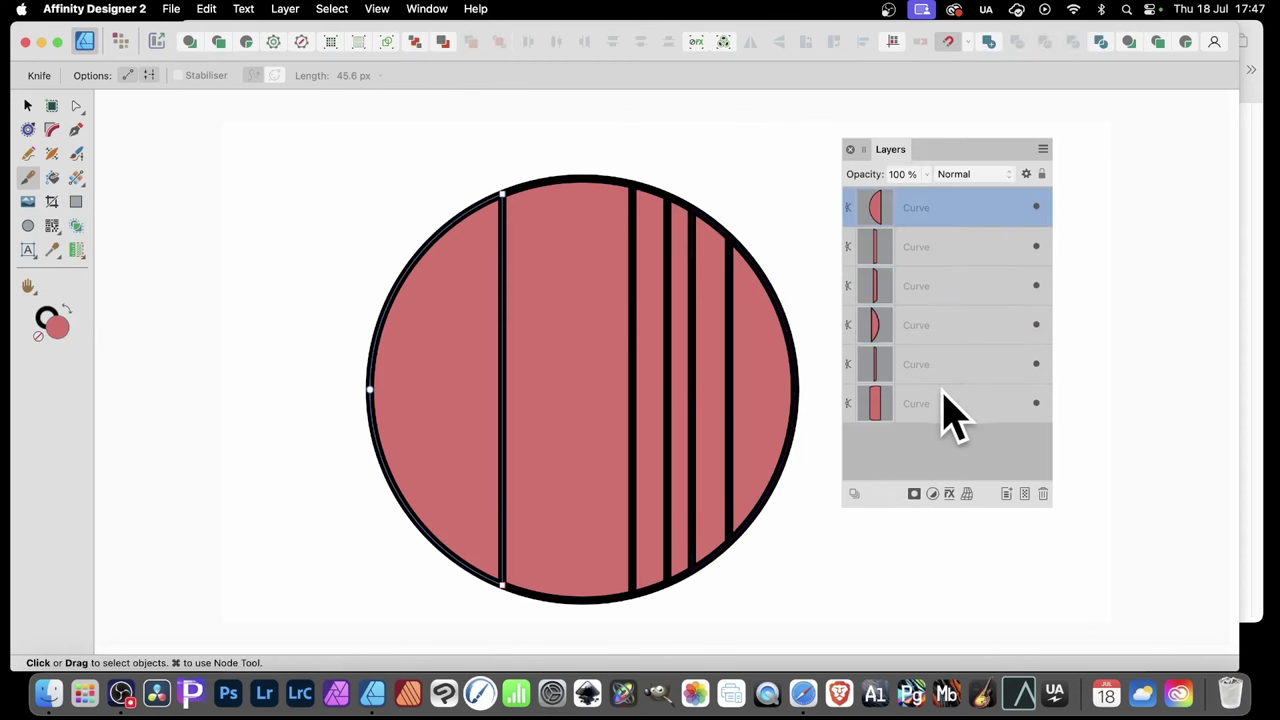
left_click(943, 400, "shift")
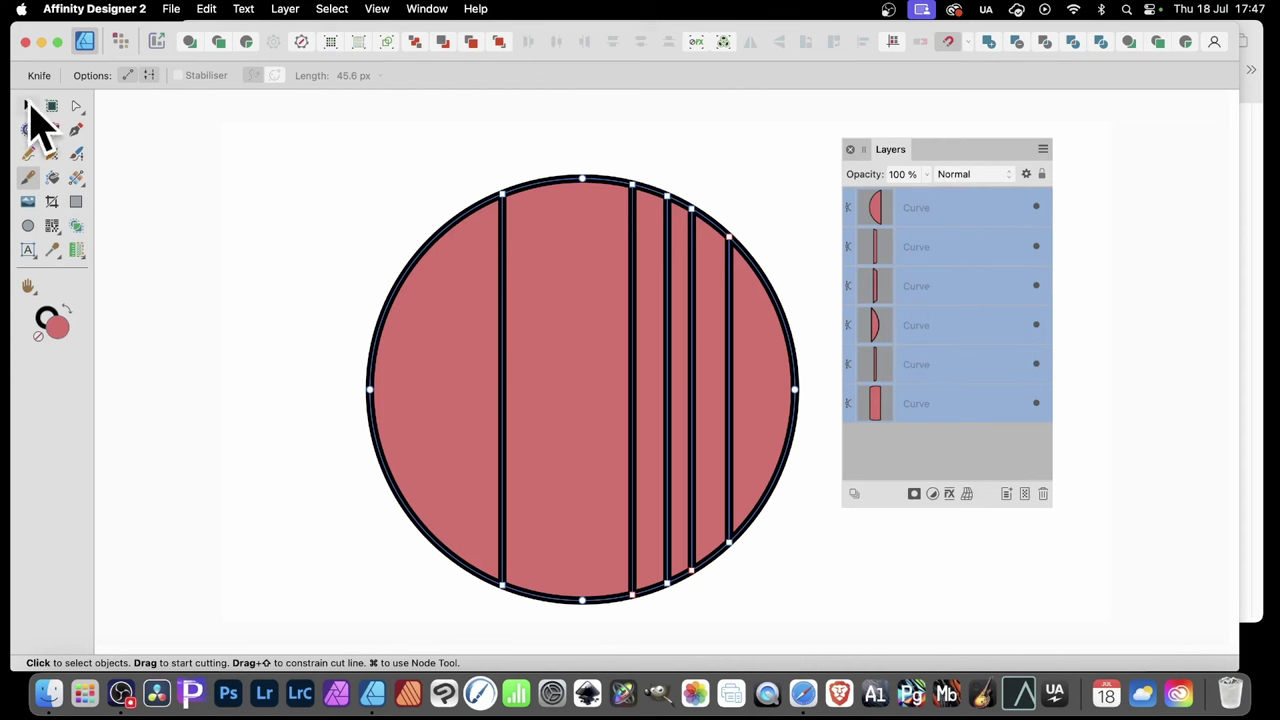
left_click(30, 107)
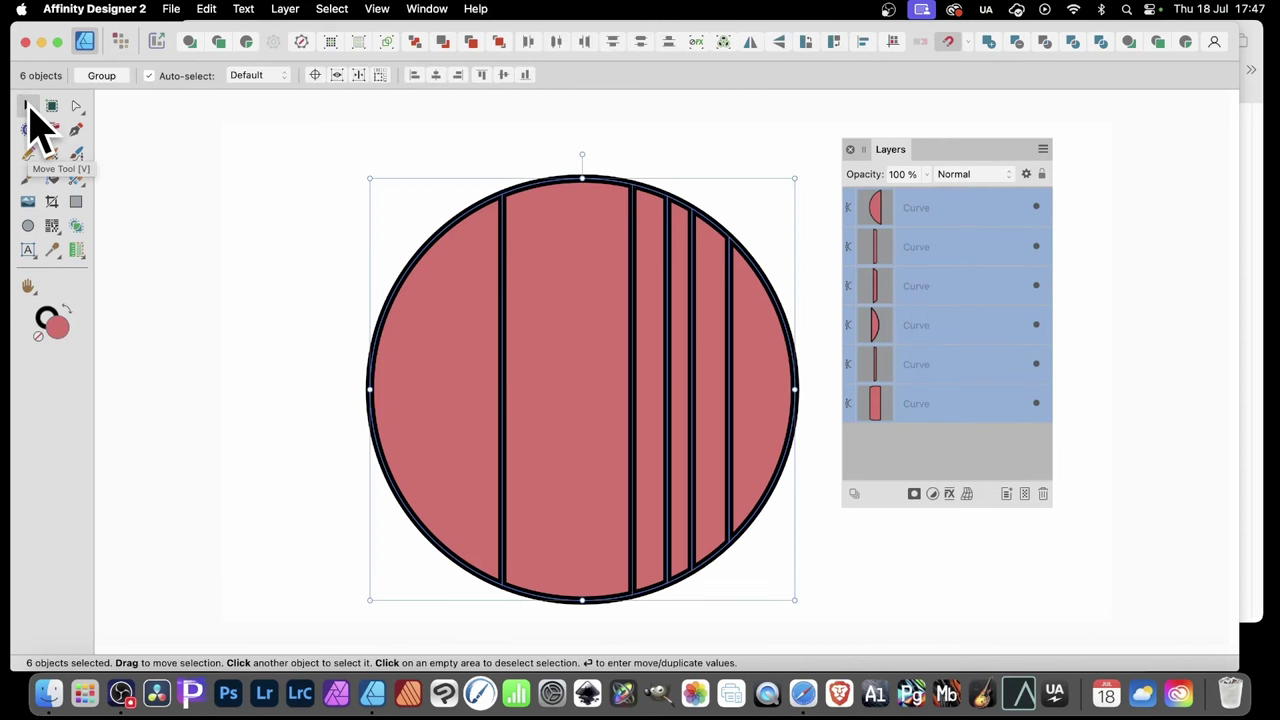
left_click_drag(295, 140, 882, 648)
Select the rightmost strip, then use Select All on Current Layer to select all six strips
left_click(332, 134)
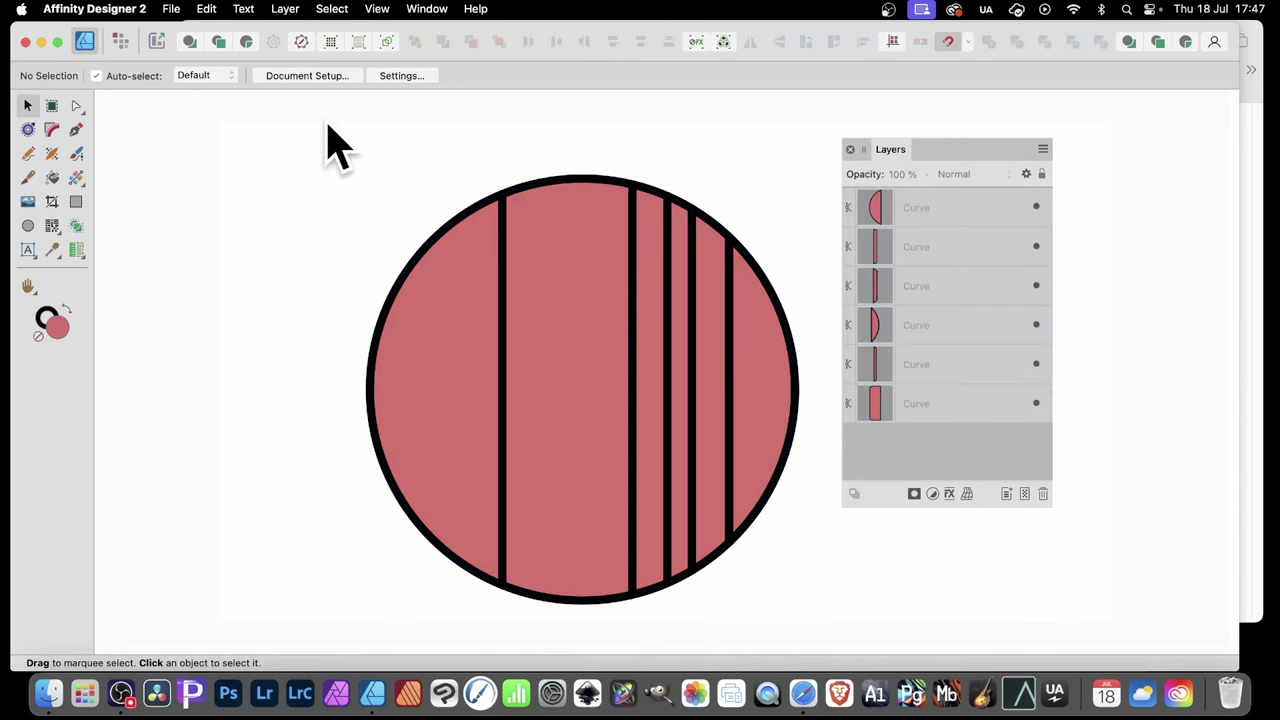
left_click(773, 354)
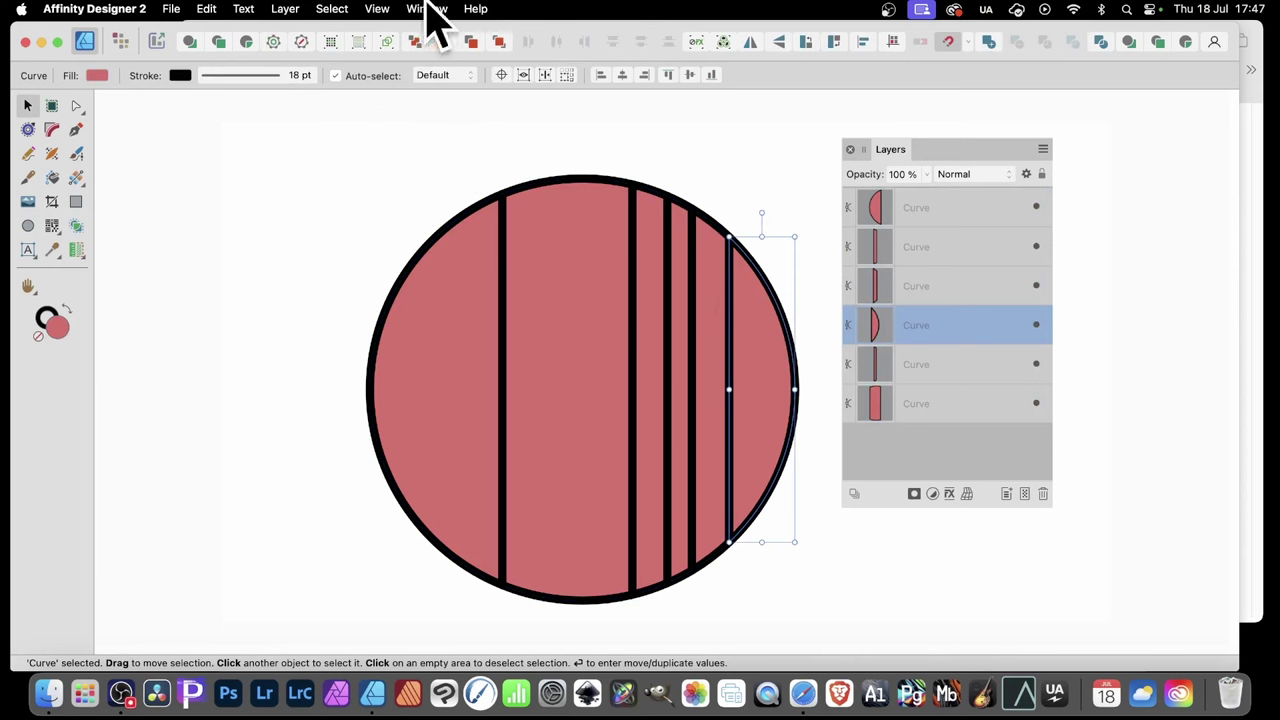
left_click(334, 20)
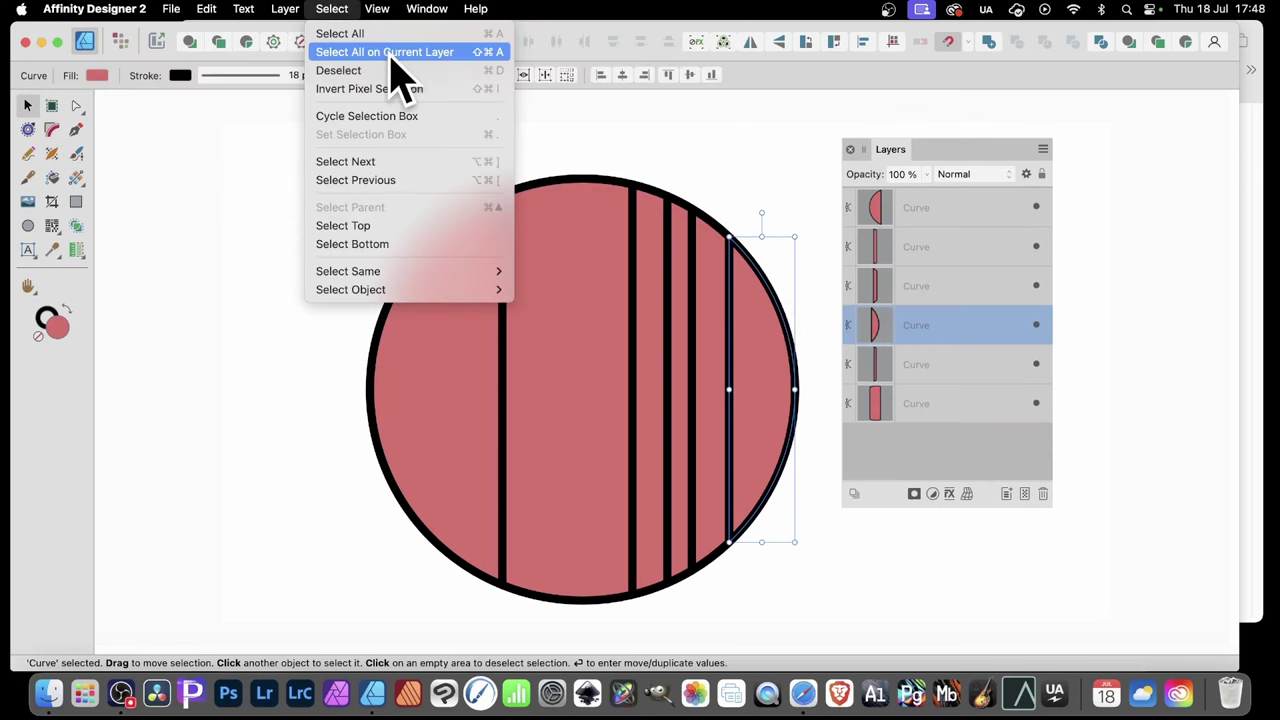
left_click(447, 60)
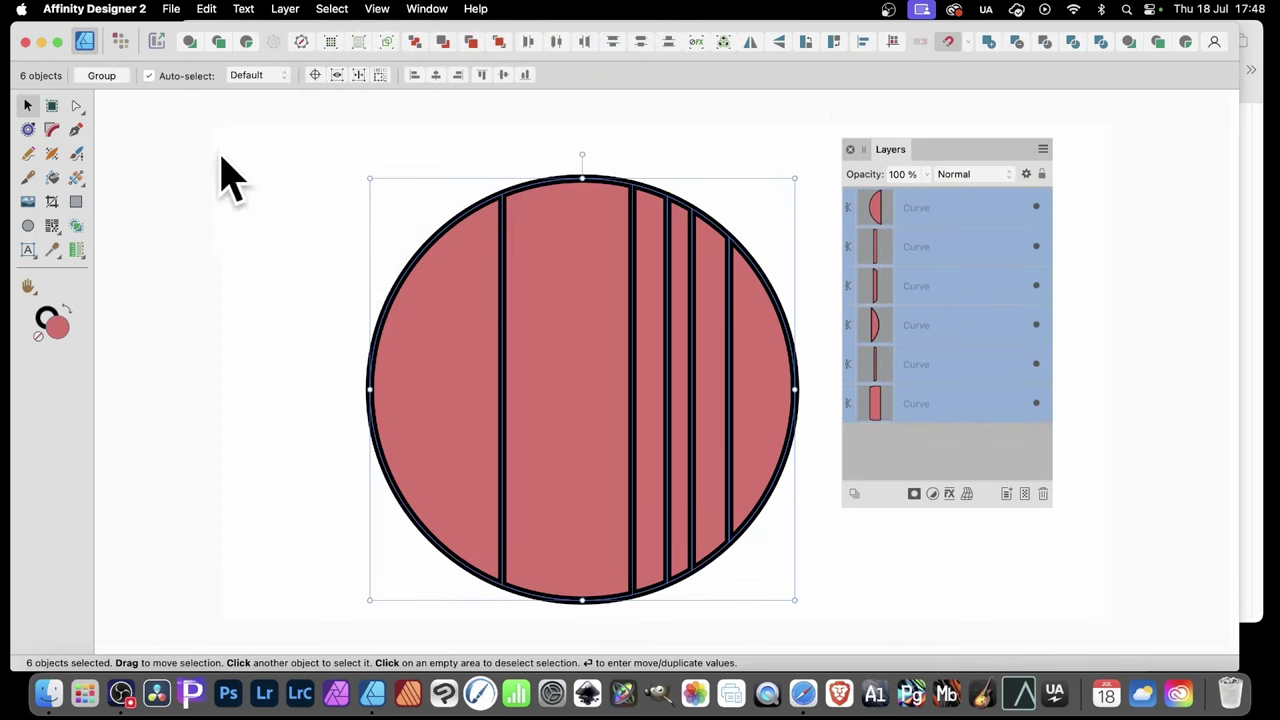
Make five horizontal knife cuts across all the vertical strips to form a grid
key("y")
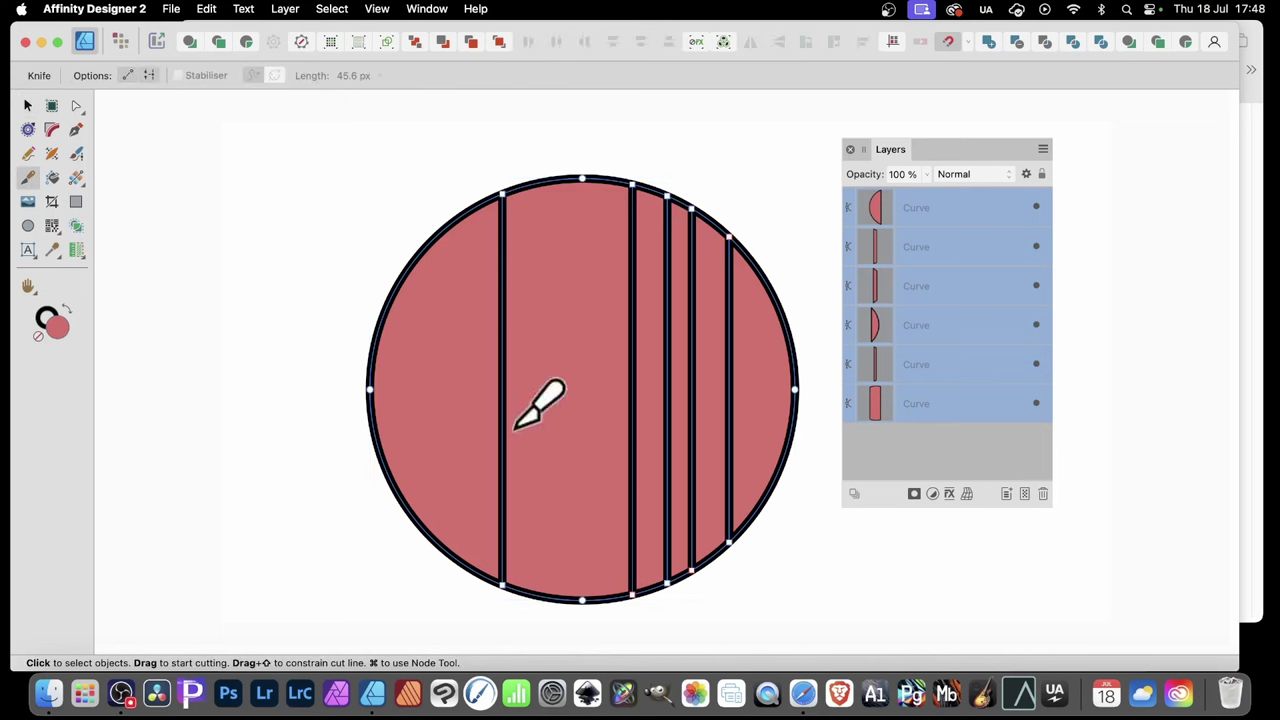
mouse_move(308, 321)
left_mouse_down()
mouse_move(825, 321)
mouse_move(846, 337)
mouse_move(808, 349)
mouse_move(829, 347)
left_mouse_up()
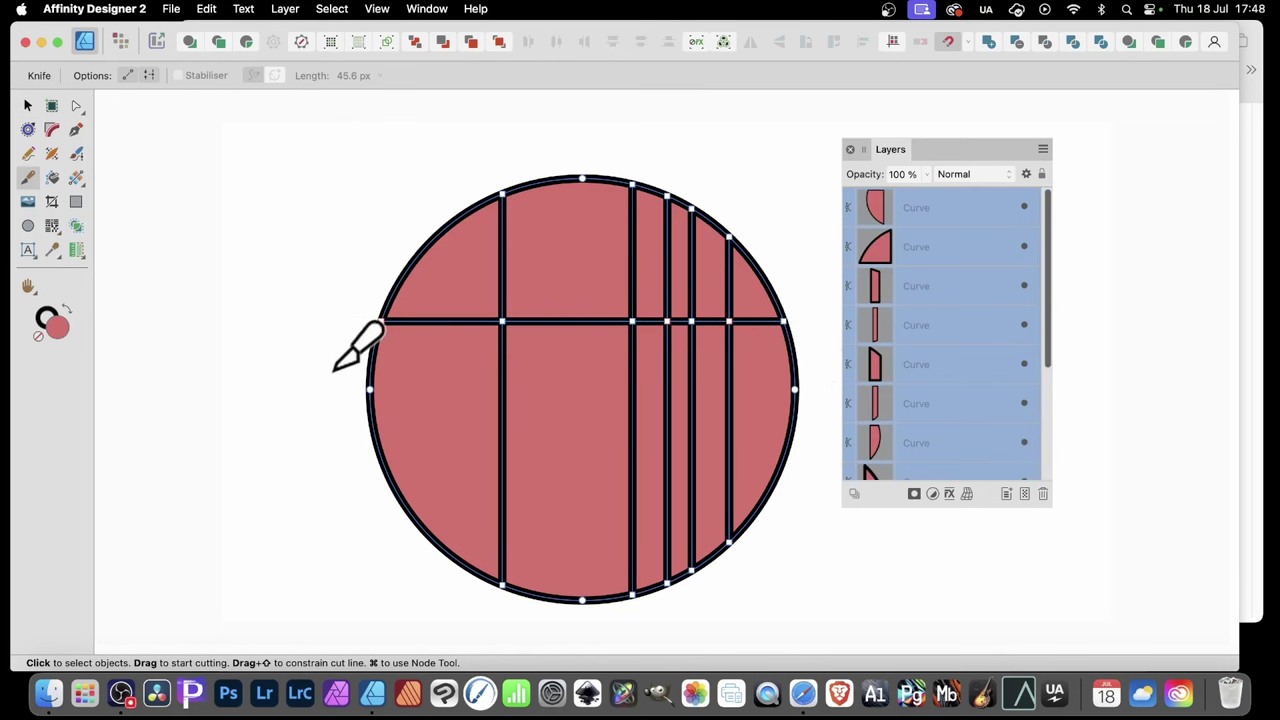
left_click_drag(337, 370, 834, 371)
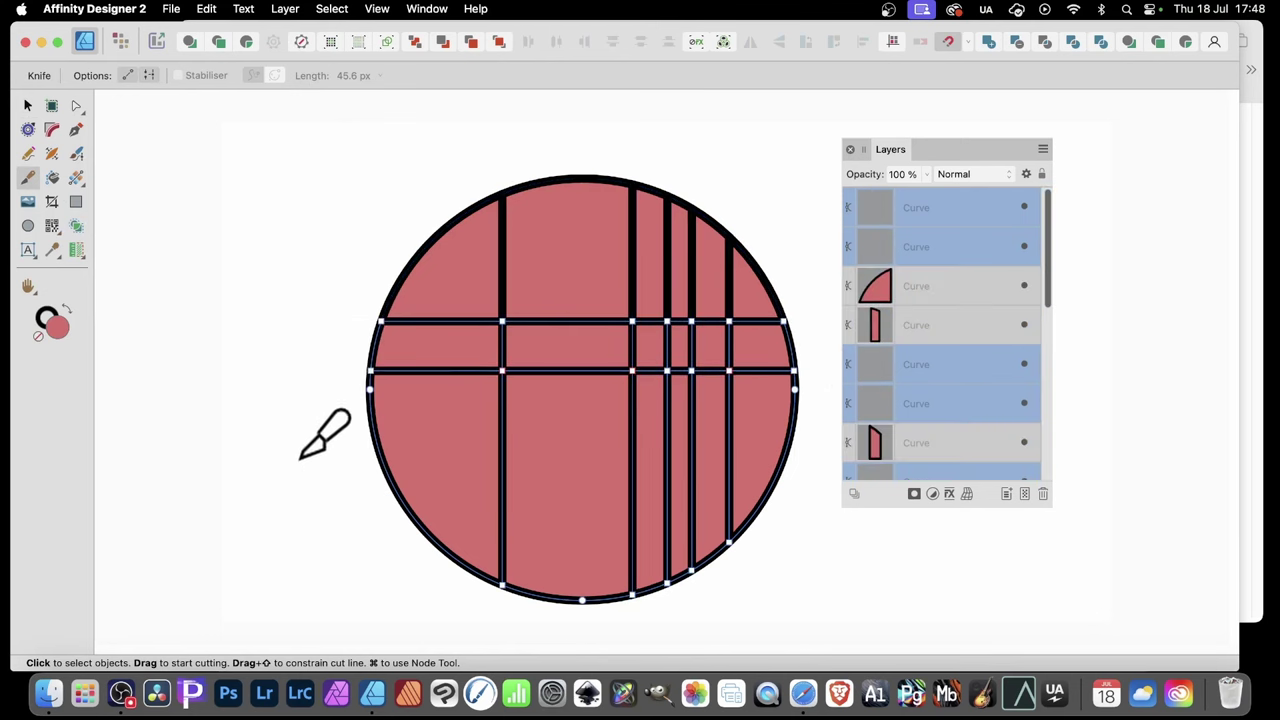
left_click_drag(305, 443, 806, 443)
left_click_drag(305, 494, 808, 494)
left_click_drag(360, 519, 790, 520)
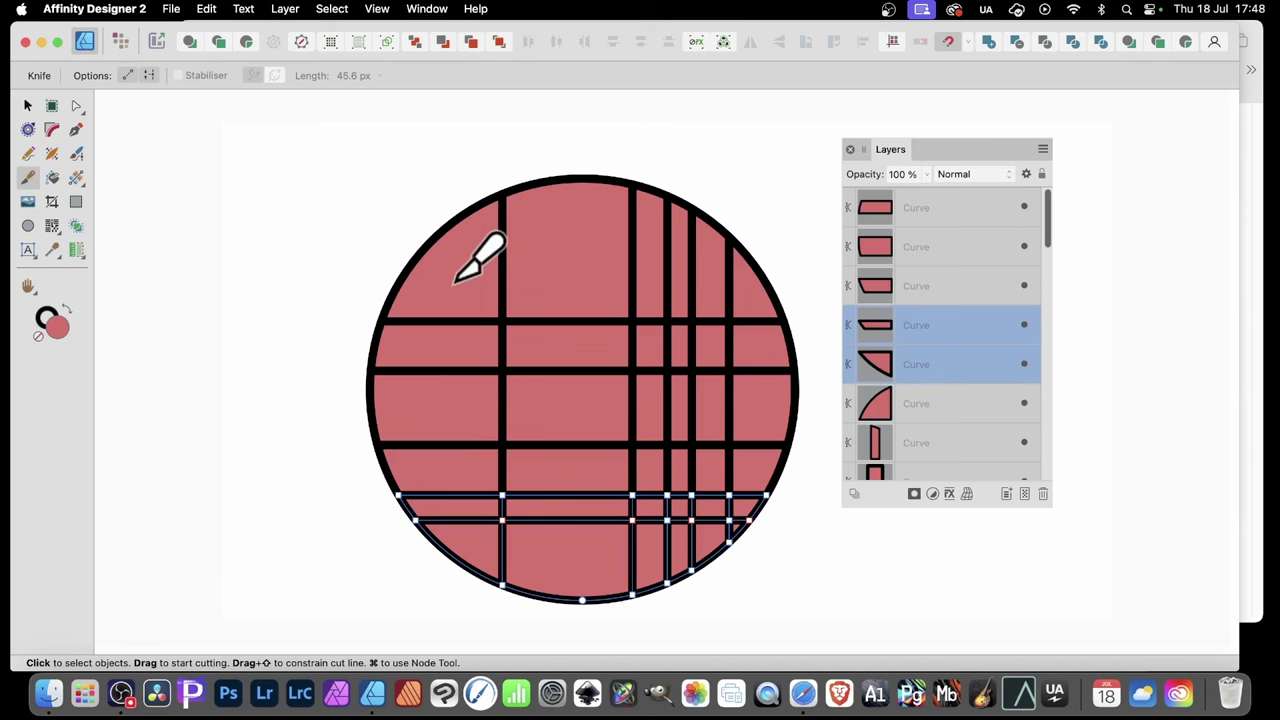
Select all the circle's pieces with Select All on Current Layer
key("super+a")
left_click(333, 10)
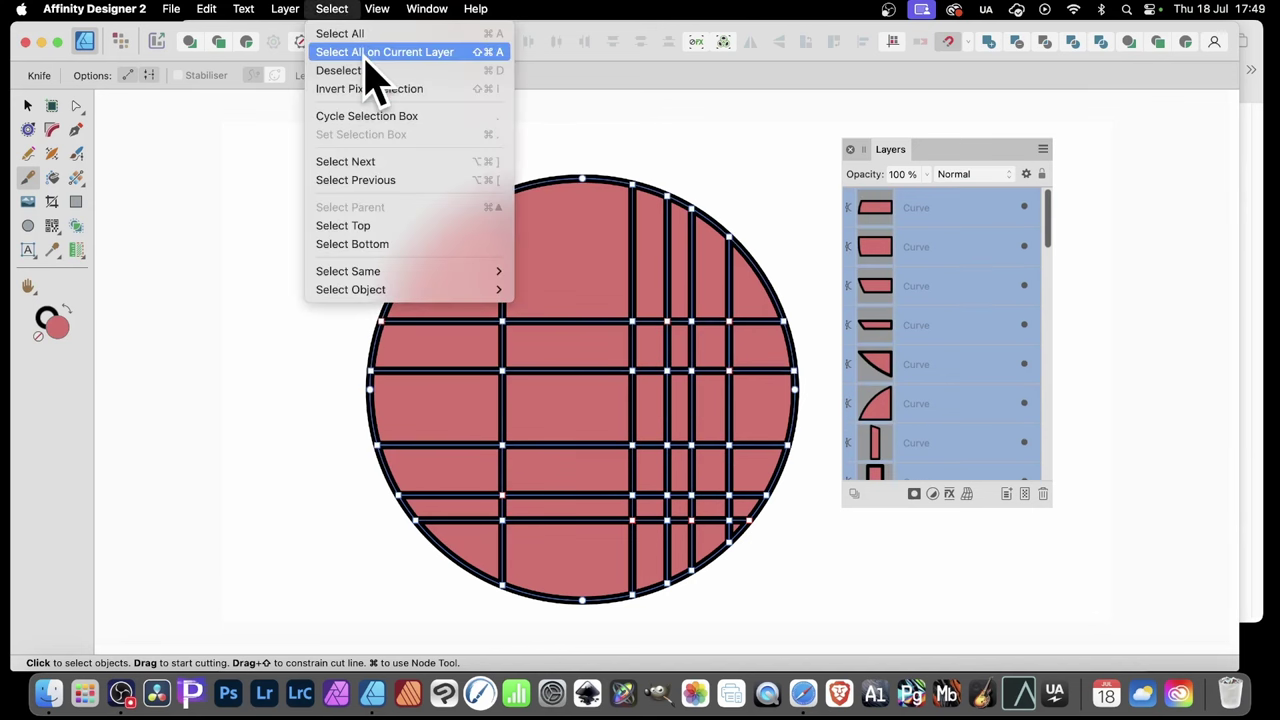
left_click(286, 9)
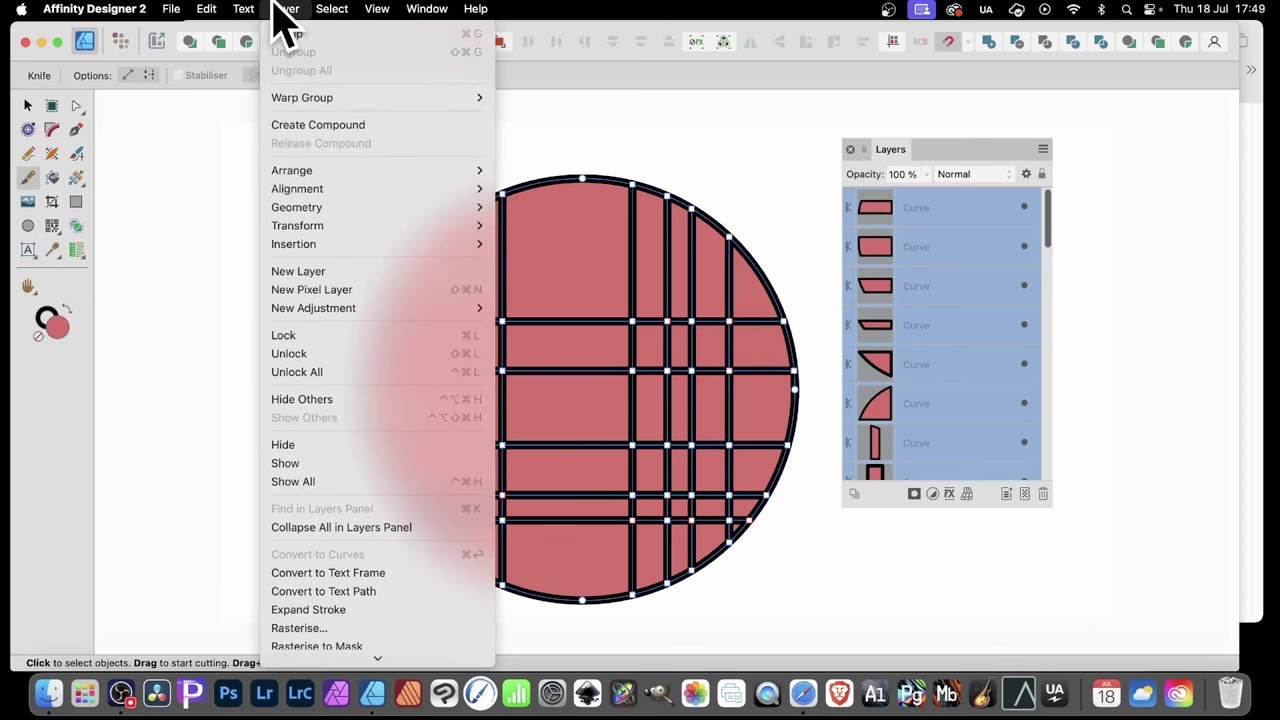
mouse_move(322, 12)
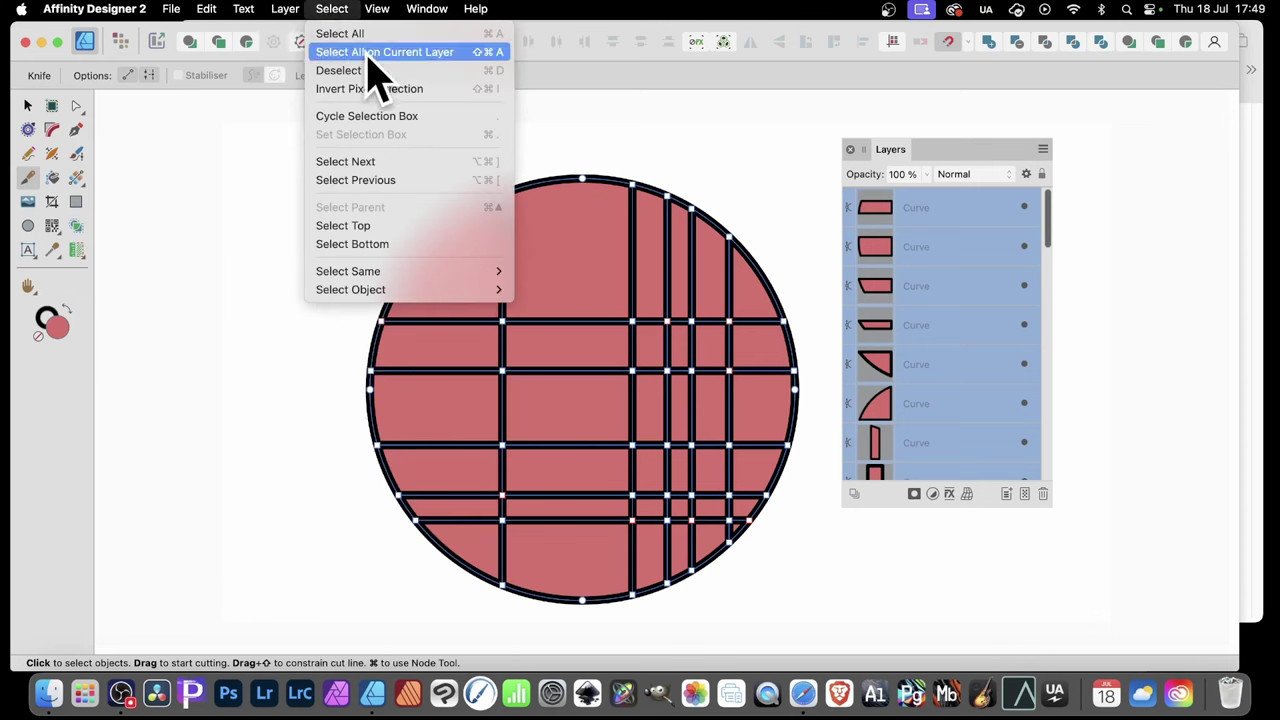
left_click(369, 53)
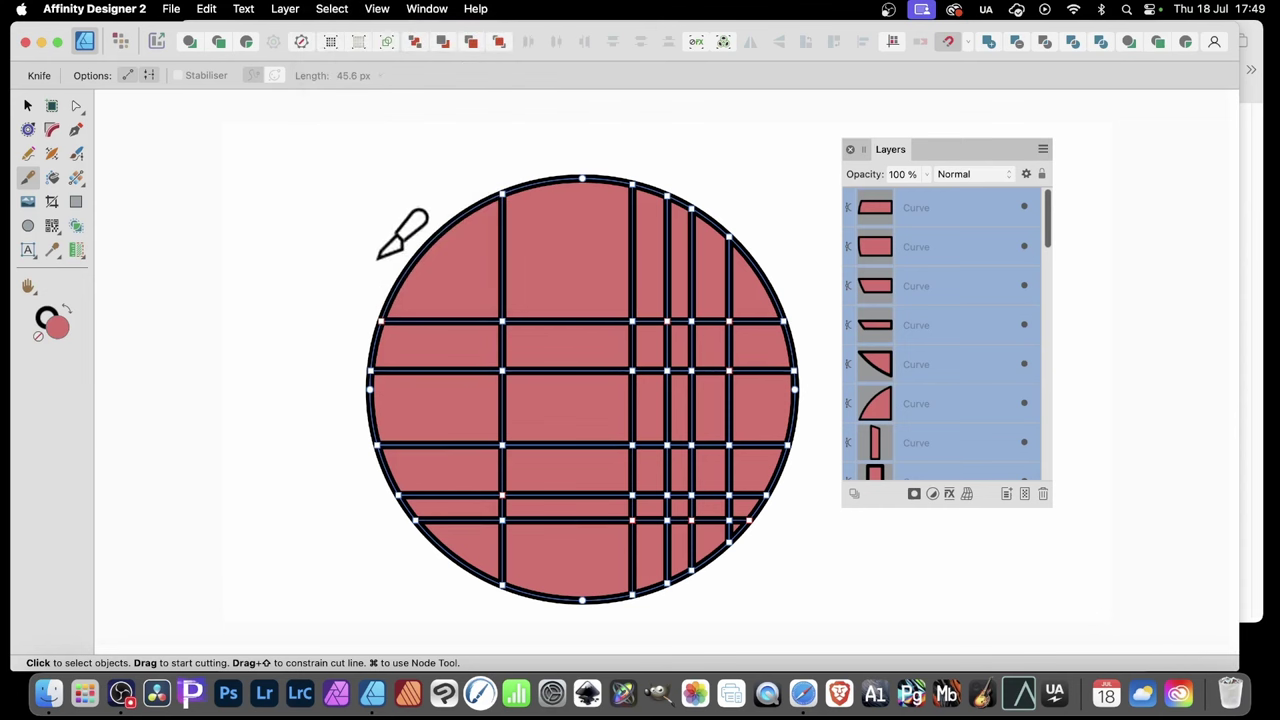
Make three more horizontal knife cuts across the top of the circle
left_click_drag(380, 257, 748, 252)
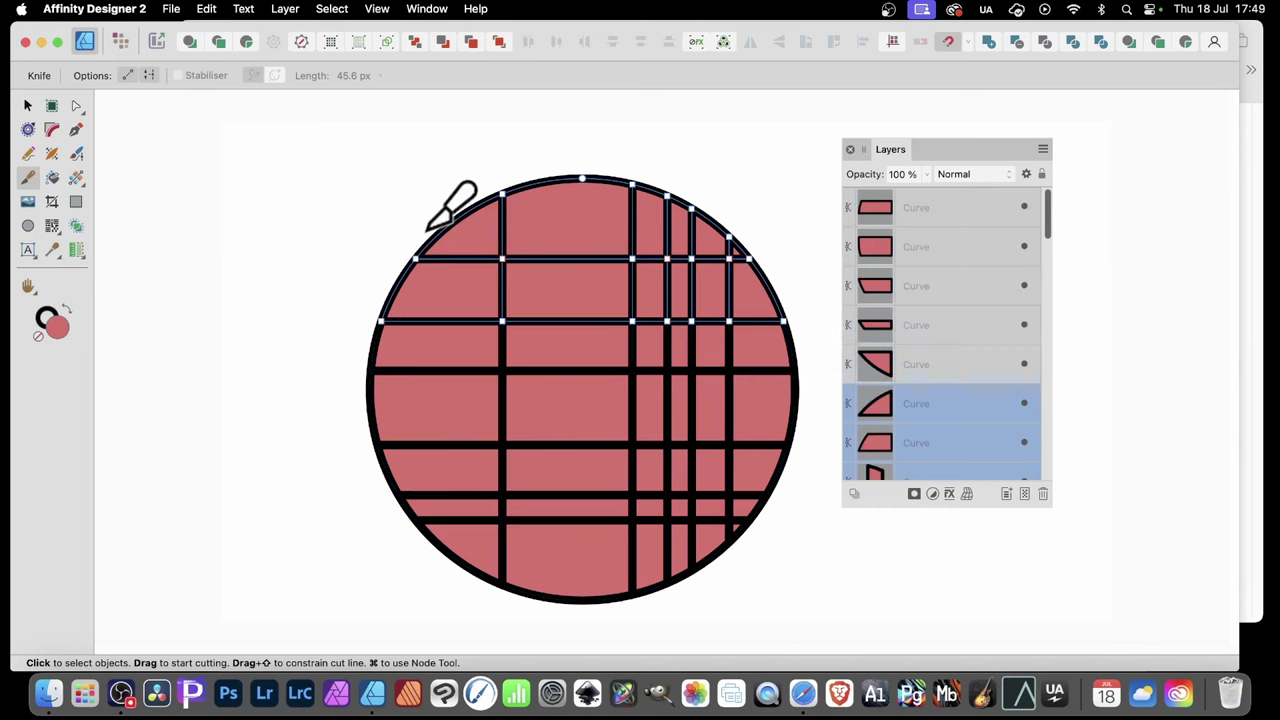
left_click_drag(428, 232, 752, 230)
left_click_drag(455, 209, 724, 202)
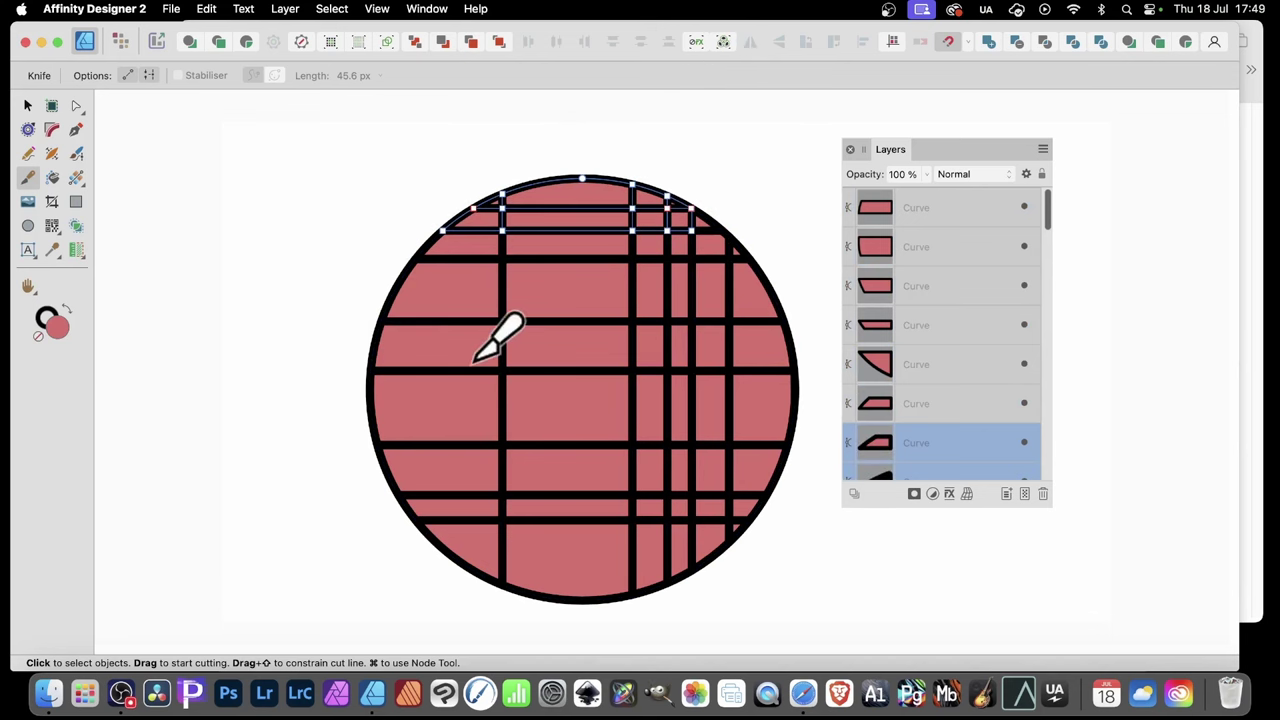
Marquee-select all the sliced circle's pieces and delete them
left_click(28, 106)
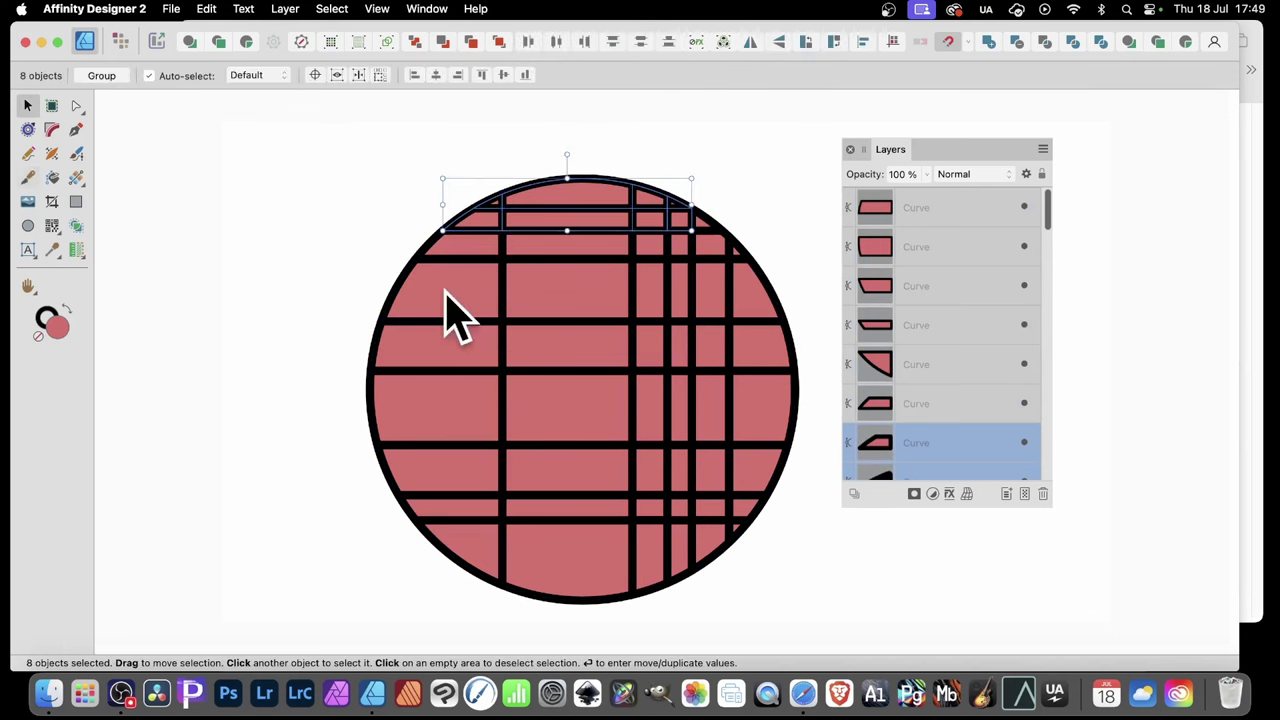
left_click_drag(315, 146, 926, 648)
key("Delete")
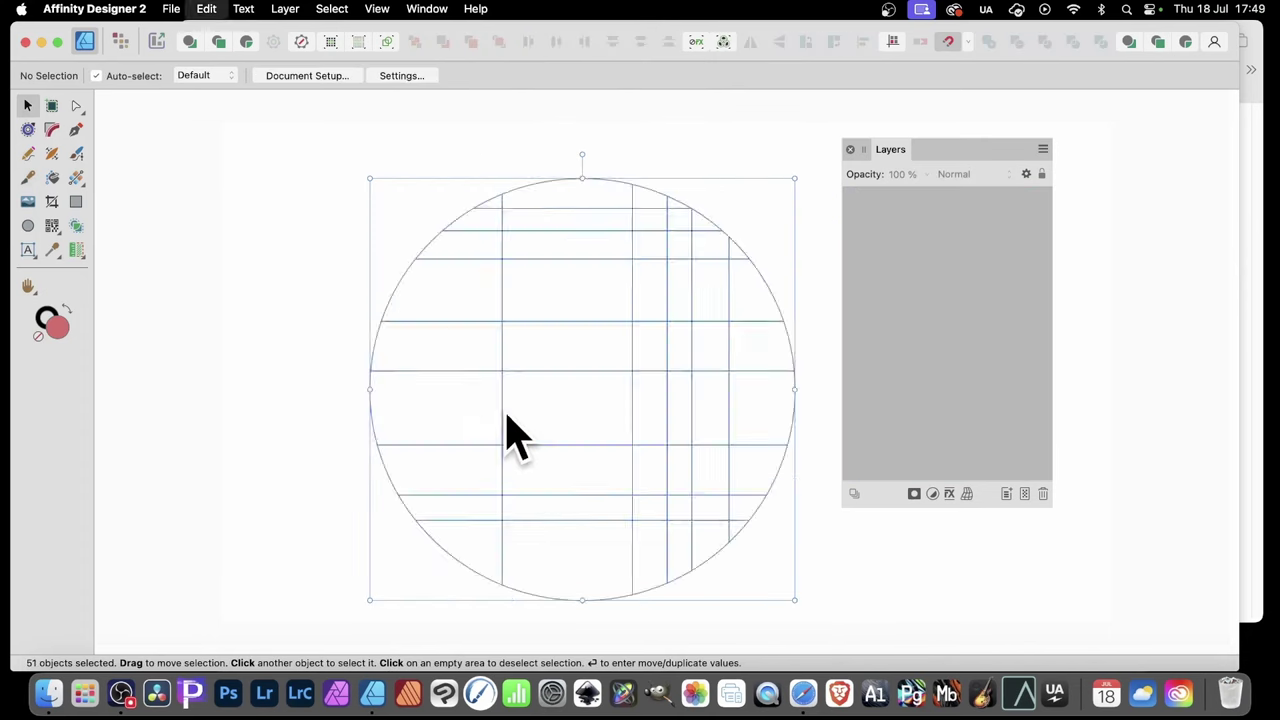
Draw a red rectangle with an 18 pt black outline near the page centre
left_click(77, 203)
mouse_move(358, 195)
left_mouse_down()
mouse_move(634, 380)
mouse_move(785, 503)
left_mouse_up()
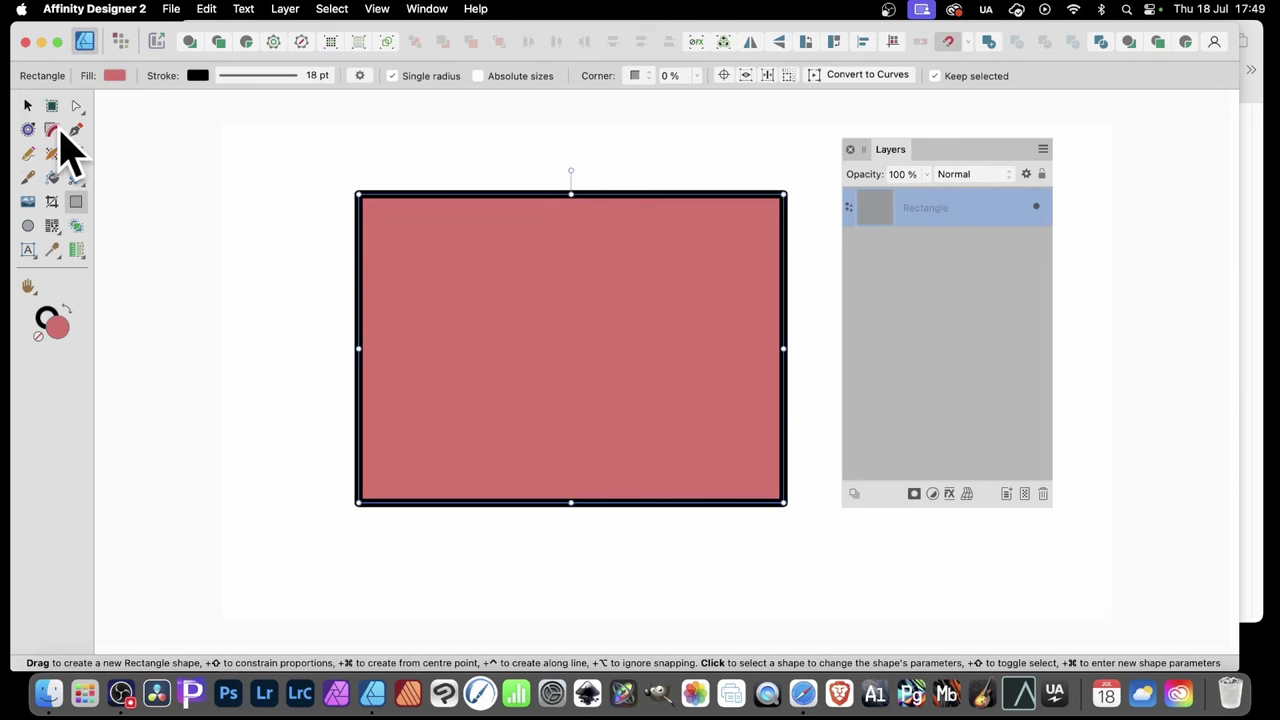
left_click(32, 179)
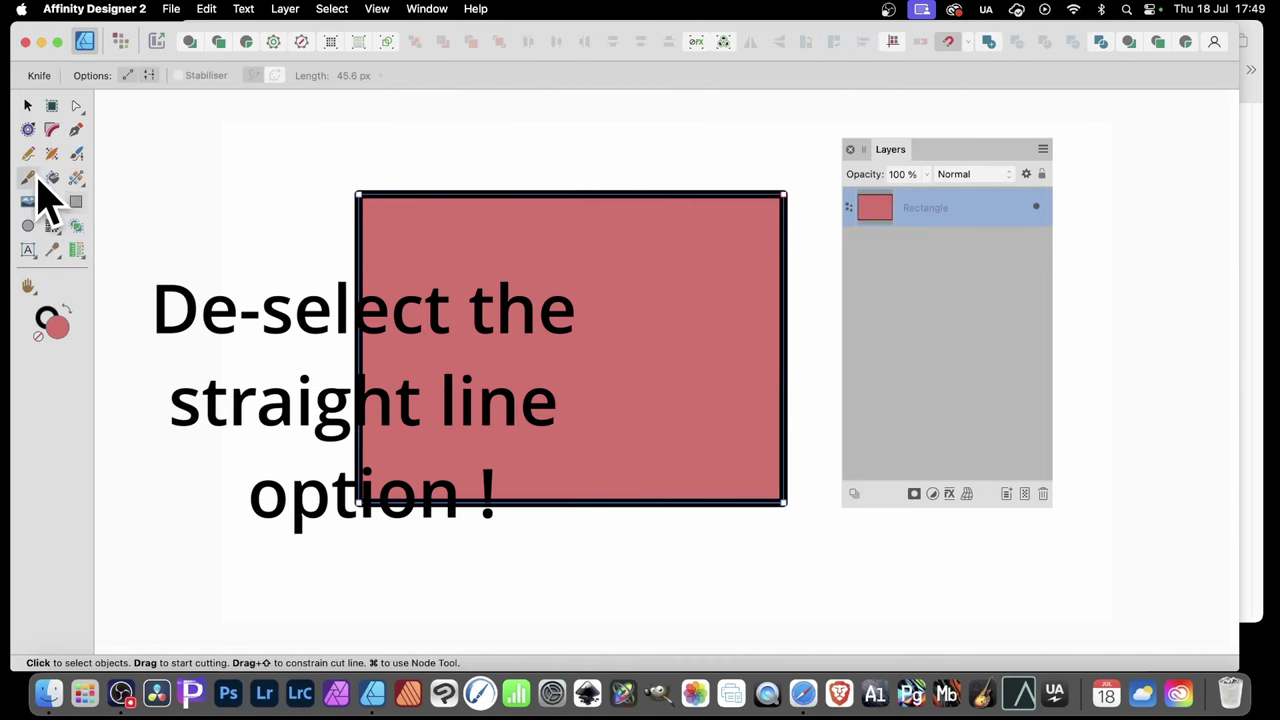
Turn off the knife's straight-line option and make freehand curved cuts across the rectangle
left_click(120, 76)
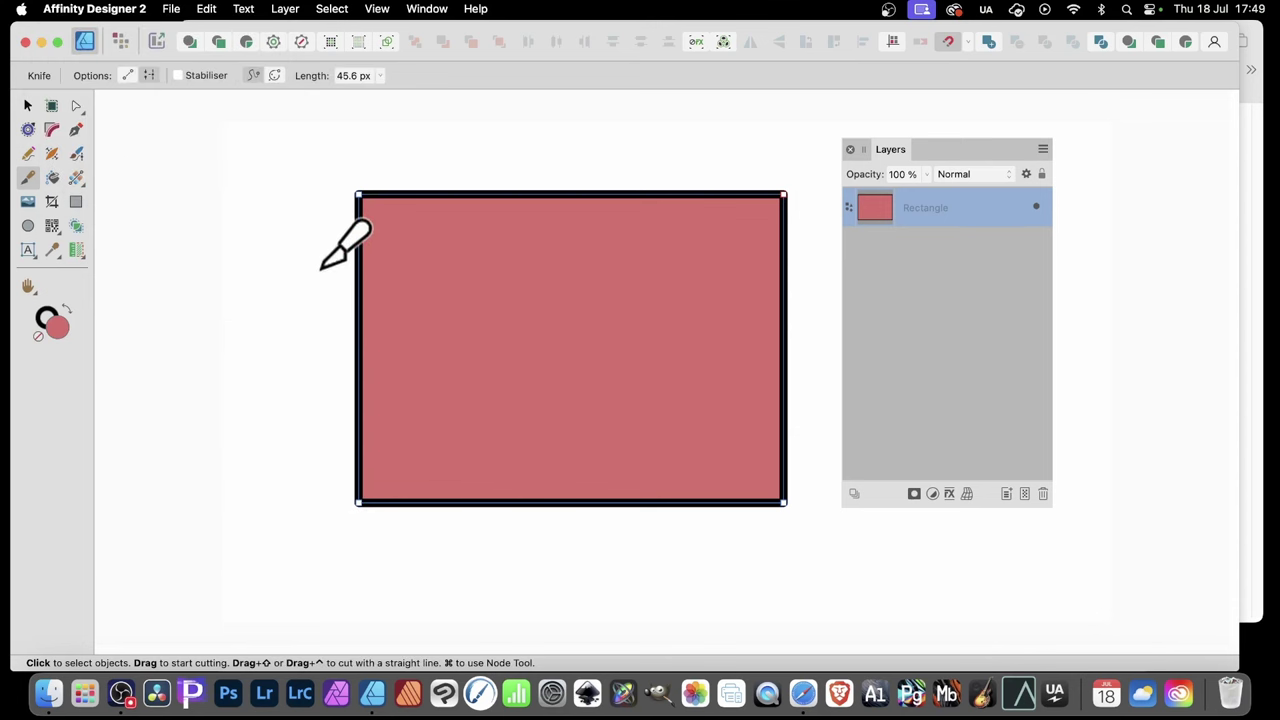
mouse_move(305, 289)
left_mouse_down()
mouse_move(347, 300)
mouse_move(475, 184)
mouse_move(541, 186)
mouse_move(553, 250)
mouse_move(282, 397)
mouse_move(295, 476)
mouse_move(469, 390)
mouse_move(639, 178)
mouse_move(730, 212)
mouse_move(456, 546)
mouse_move(525, 579)
mouse_move(639, 492)
mouse_move(709, 321)
mouse_move(805, 257)
mouse_move(811, 296)
mouse_move(745, 352)
mouse_move(664, 474)
mouse_move(664, 567)
mouse_move(690, 545)
left_mouse_up()
mouse_move(306, 390)
left_mouse_down()
mouse_move(775, 429)
mouse_move(800, 340)
mouse_move(451, 218)
mouse_move(524, 166)
mouse_move(591, 335)
mouse_move(521, 520)
mouse_move(556, 572)
left_mouse_up()
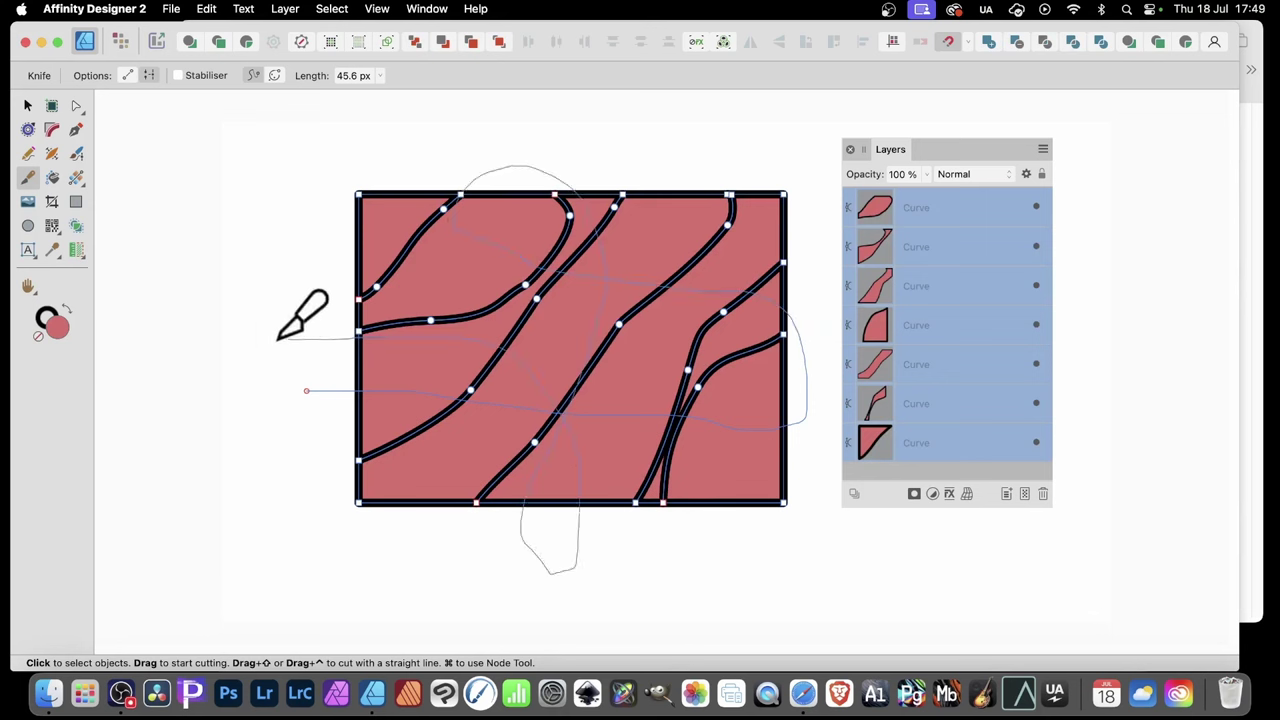
left_click_drag(248, 334, 248, 334)
mouse_move(653, 177)
left_mouse_down()
mouse_move(622, 252)
mouse_move(781, 440)
mouse_move(635, 210)
mouse_move(408, 320)
mouse_move(305, 550)
left_mouse_up()
mouse_move(437, 165)
left_mouse_down()
mouse_move(426, 296)
mouse_move(514, 562)
mouse_move(668, 594)
left_mouse_up()
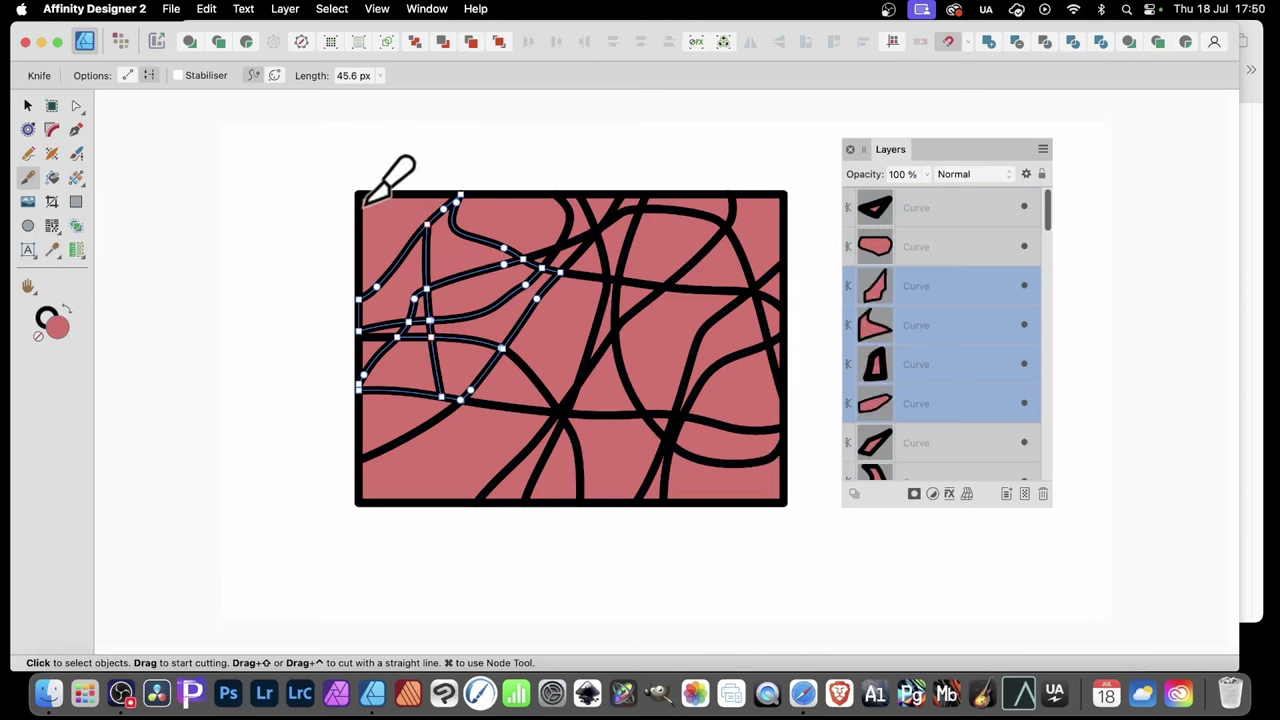
Select all the rectangle's pieces on the current layer and make two more freehand knife cuts through them
left_click(333, 9)
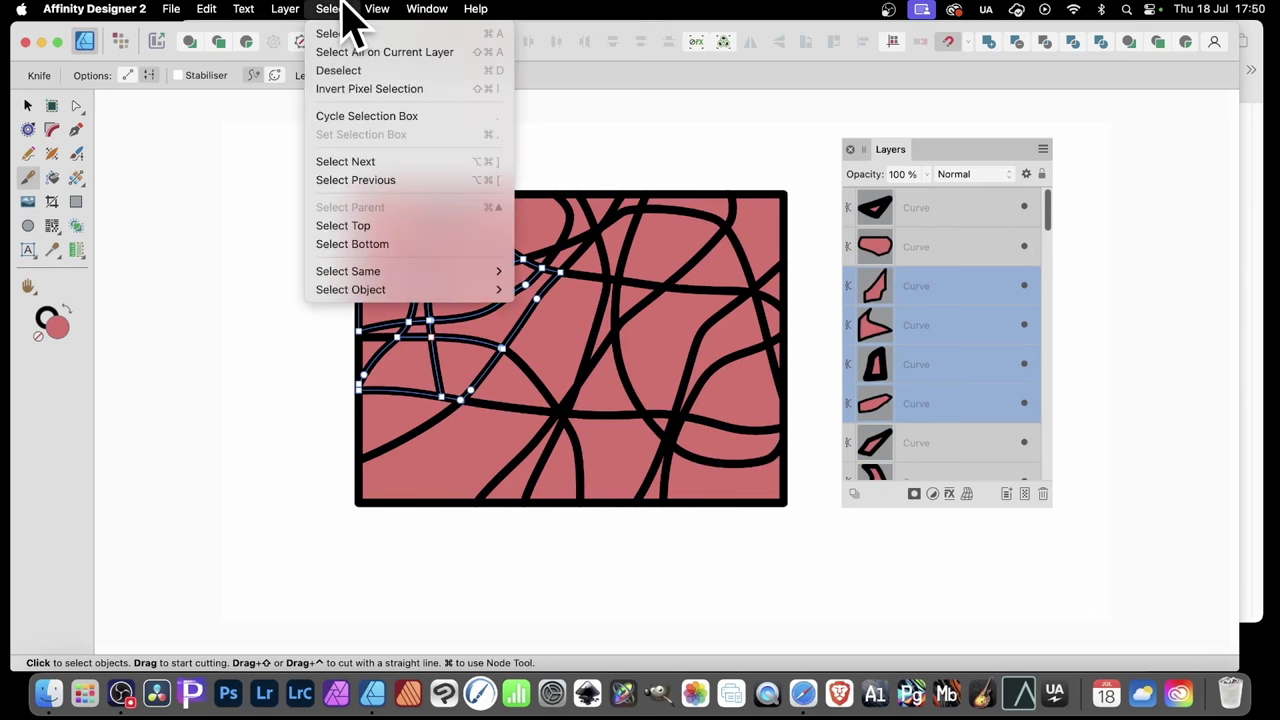
left_click(336, 55)
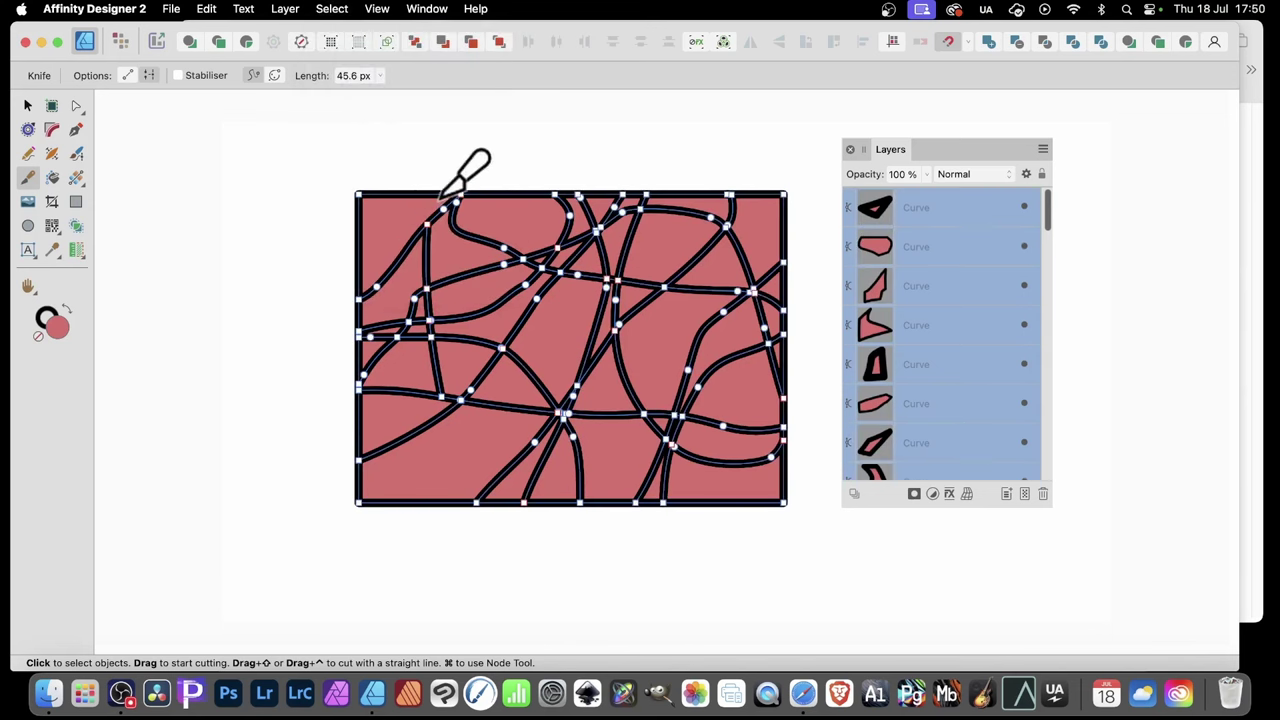
left_click_drag(472, 232, 465, 250)
mouse_move(340, 420)
left_mouse_down()
mouse_move(413, 446)
mouse_move(451, 504)
mouse_move(554, 545)
mouse_move(737, 460)
mouse_move(569, 327)
mouse_move(597, 203)
mouse_move(415, 298)
mouse_move(254, 241)
mouse_move(573, 238)
mouse_move(758, 380)
left_mouse_up()
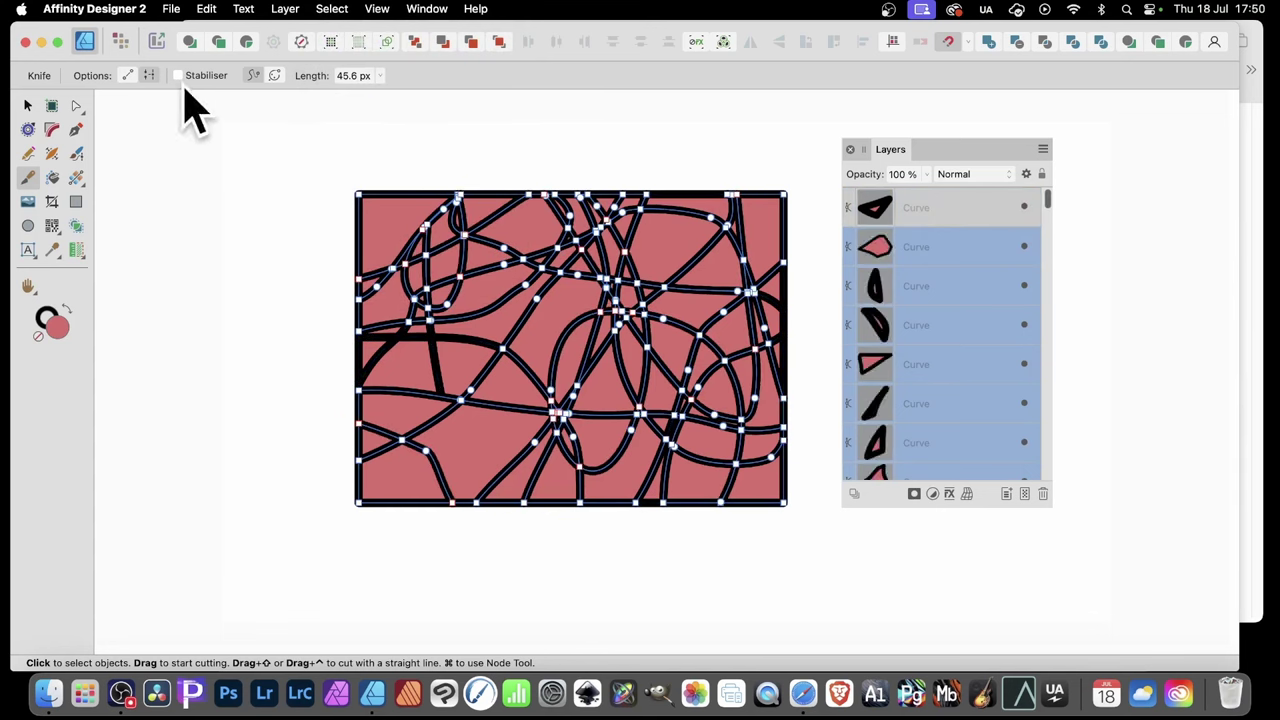